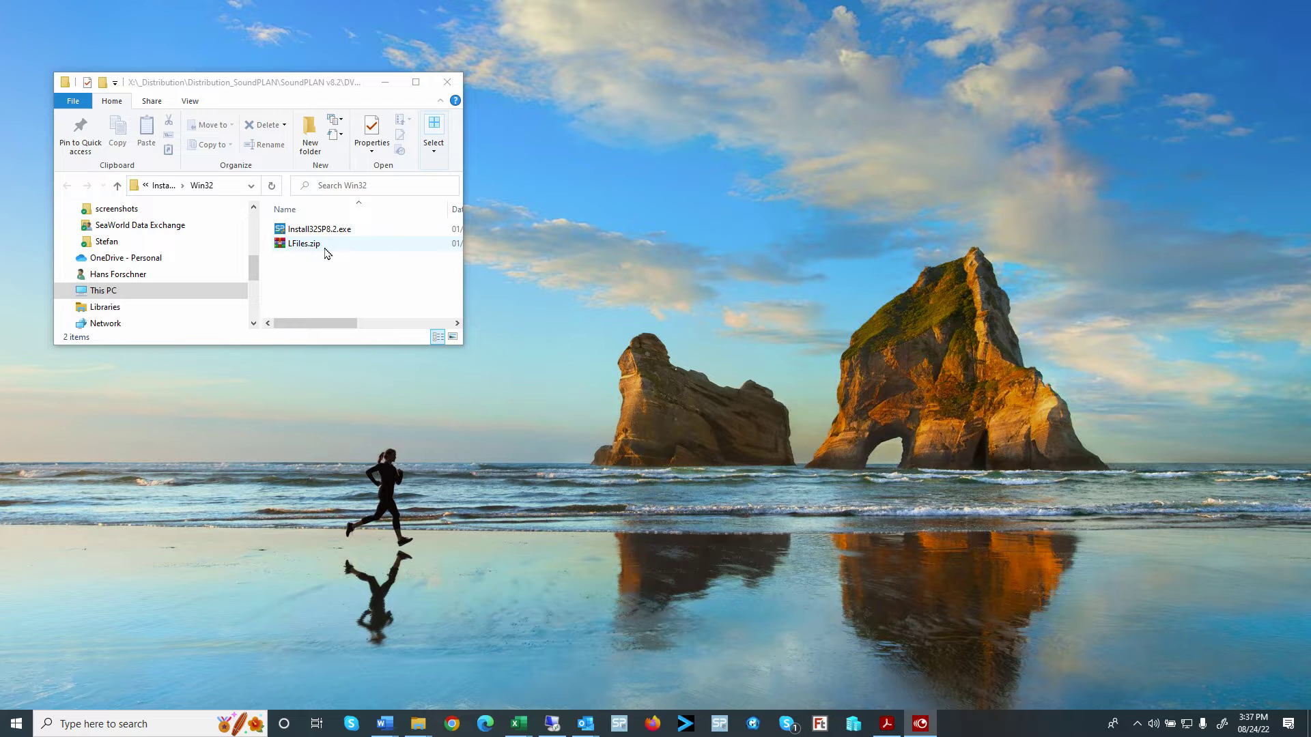
Run the SoundPLAN 8.2 installer file from File Explorer as administrator.
click(326, 229)
right_click(326, 230)
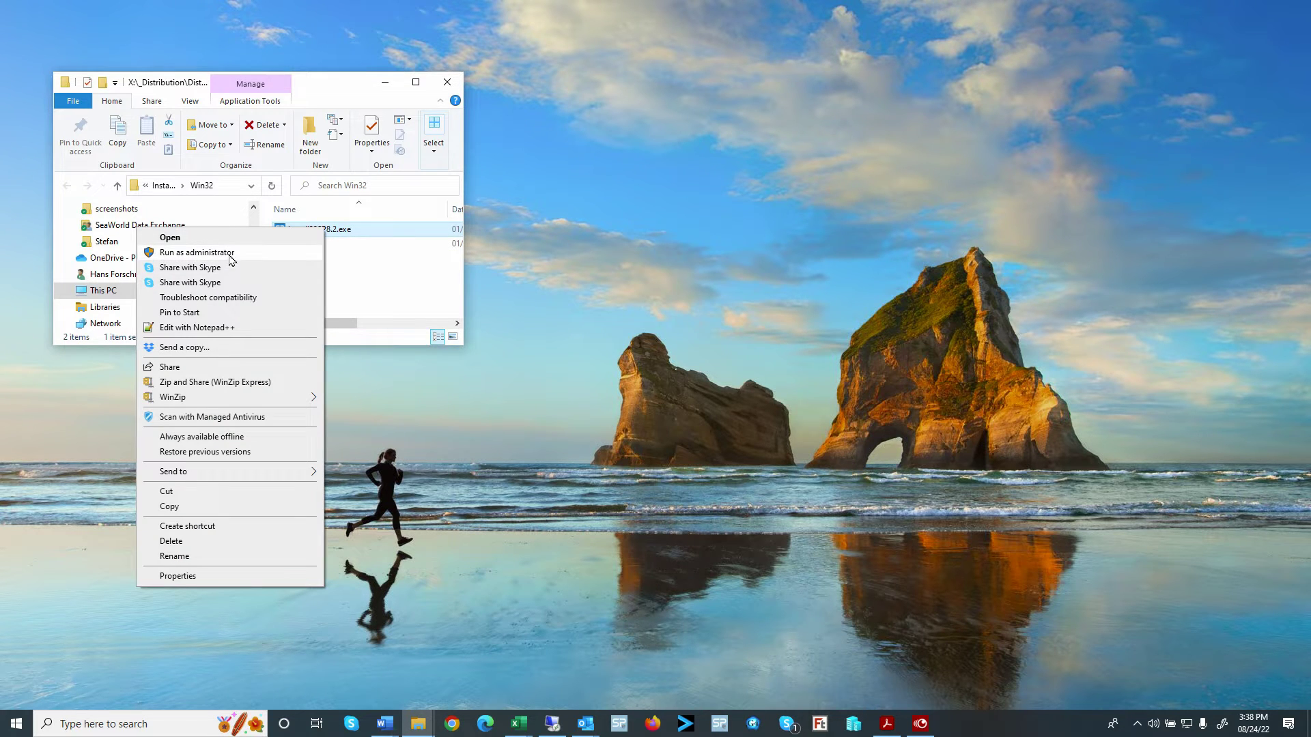
click(251, 253)
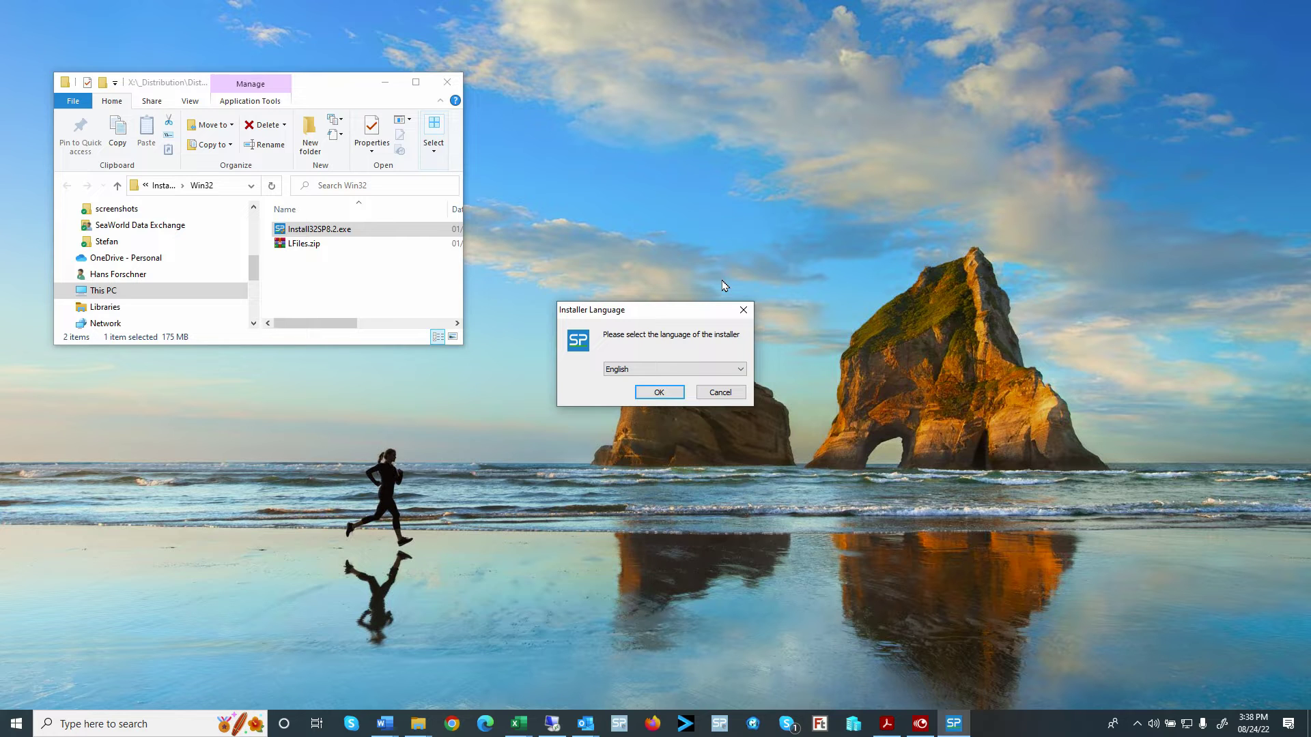
Accept the license and install the licensed version with a desktop link into C:\Program Files (x86)\SoundPLAN 8.2.
click(658, 392)
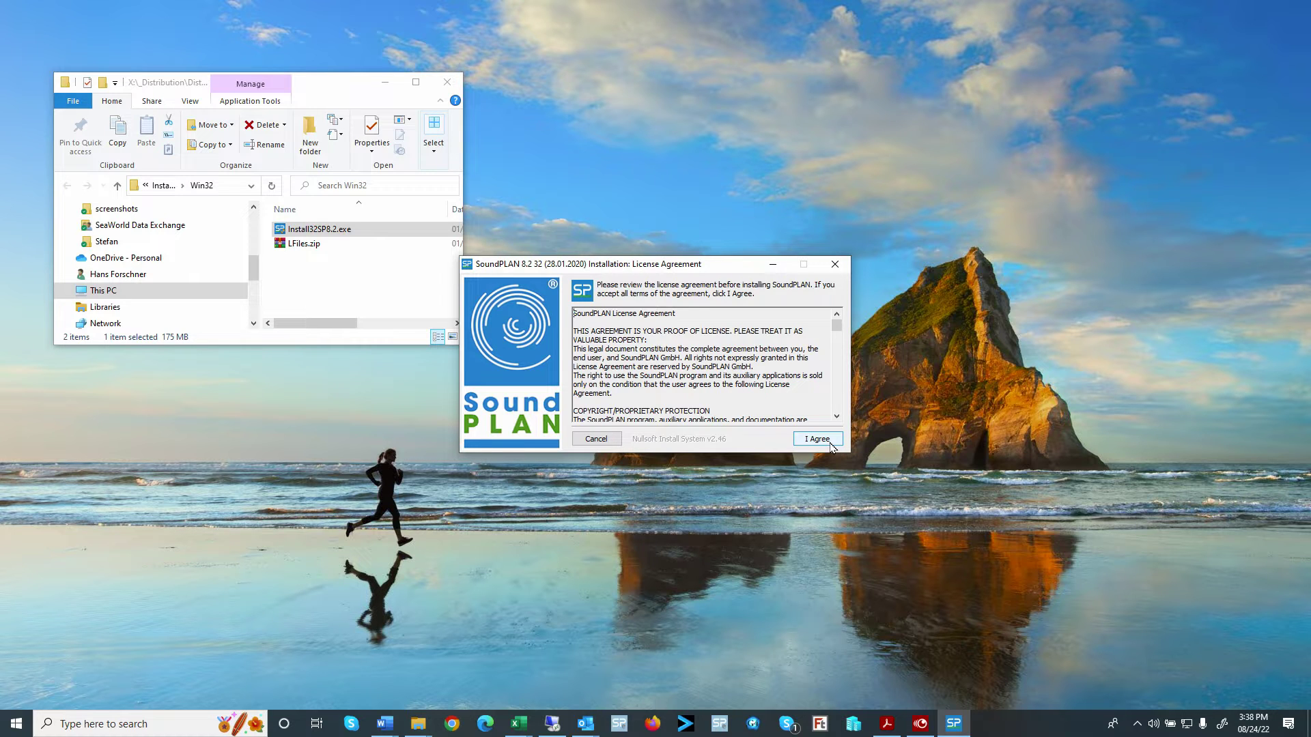
click(831, 447)
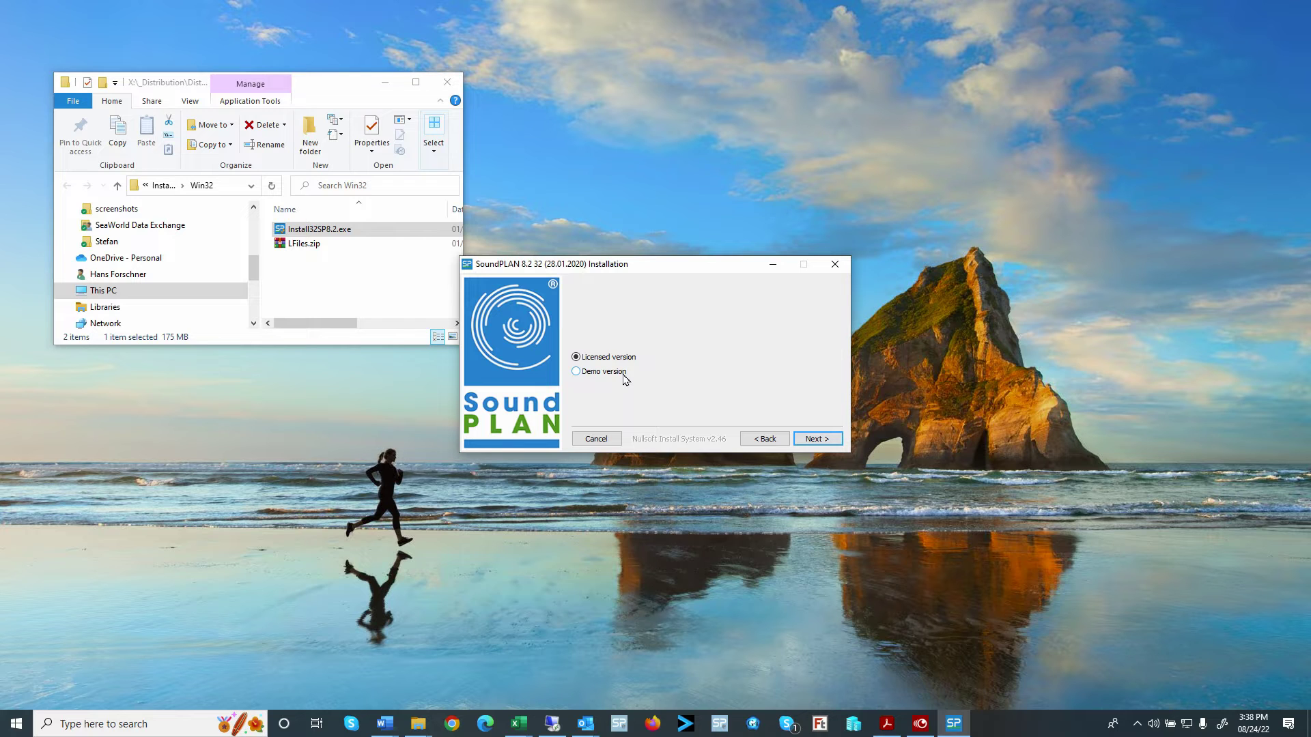
click(818, 443)
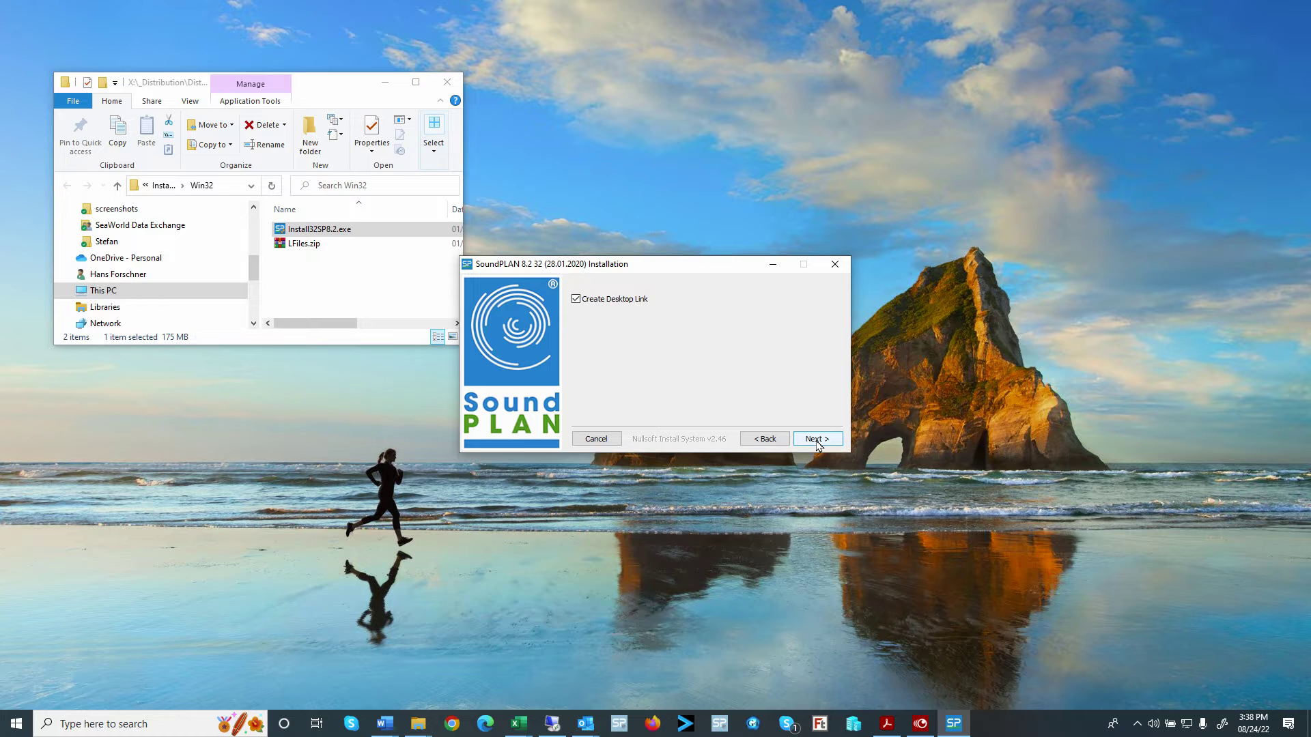
click(817, 441)
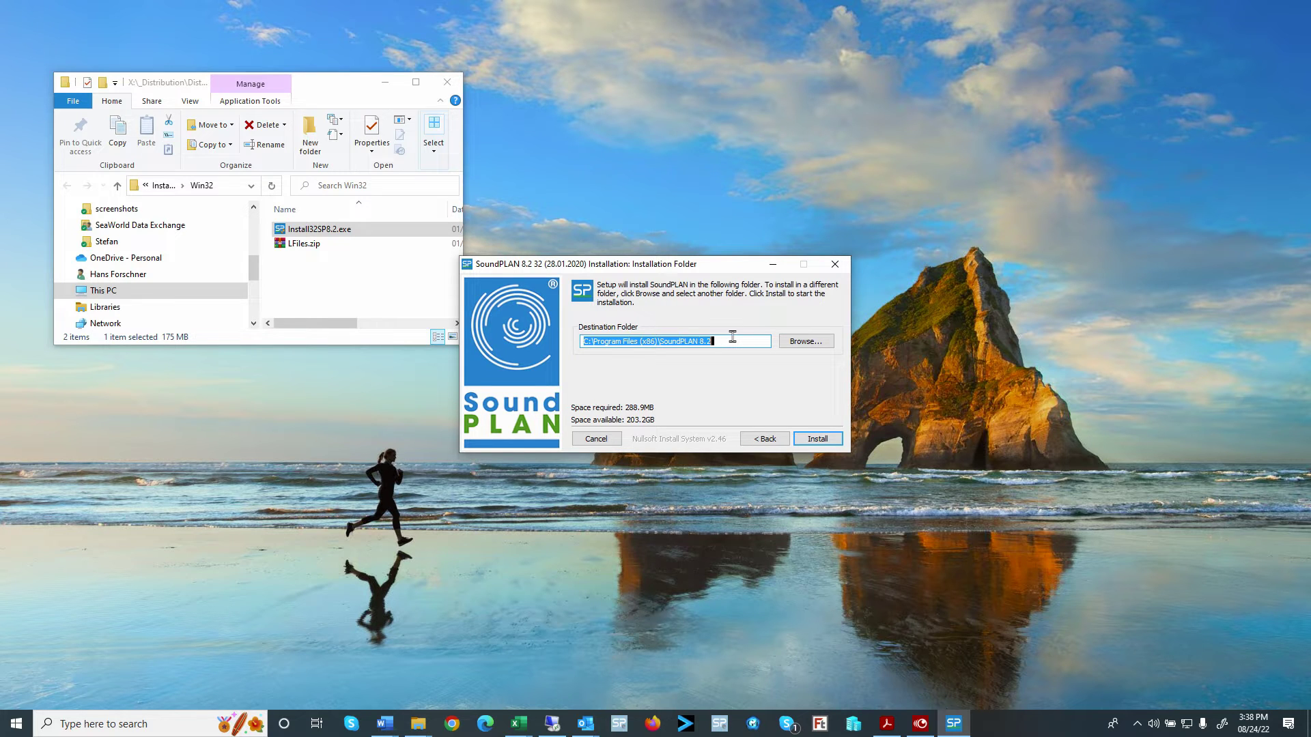
click(818, 438)
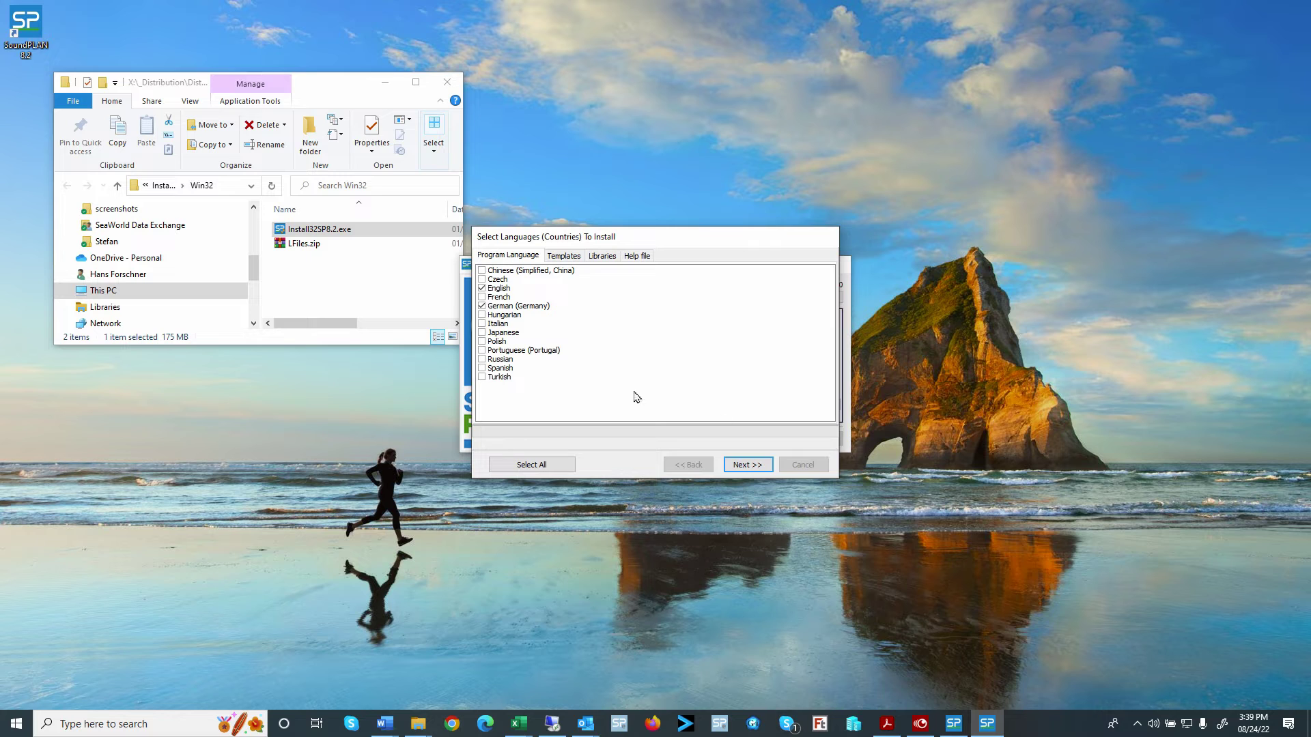
Install English and German languages, with English templates, libraries and help file.
click(490, 303)
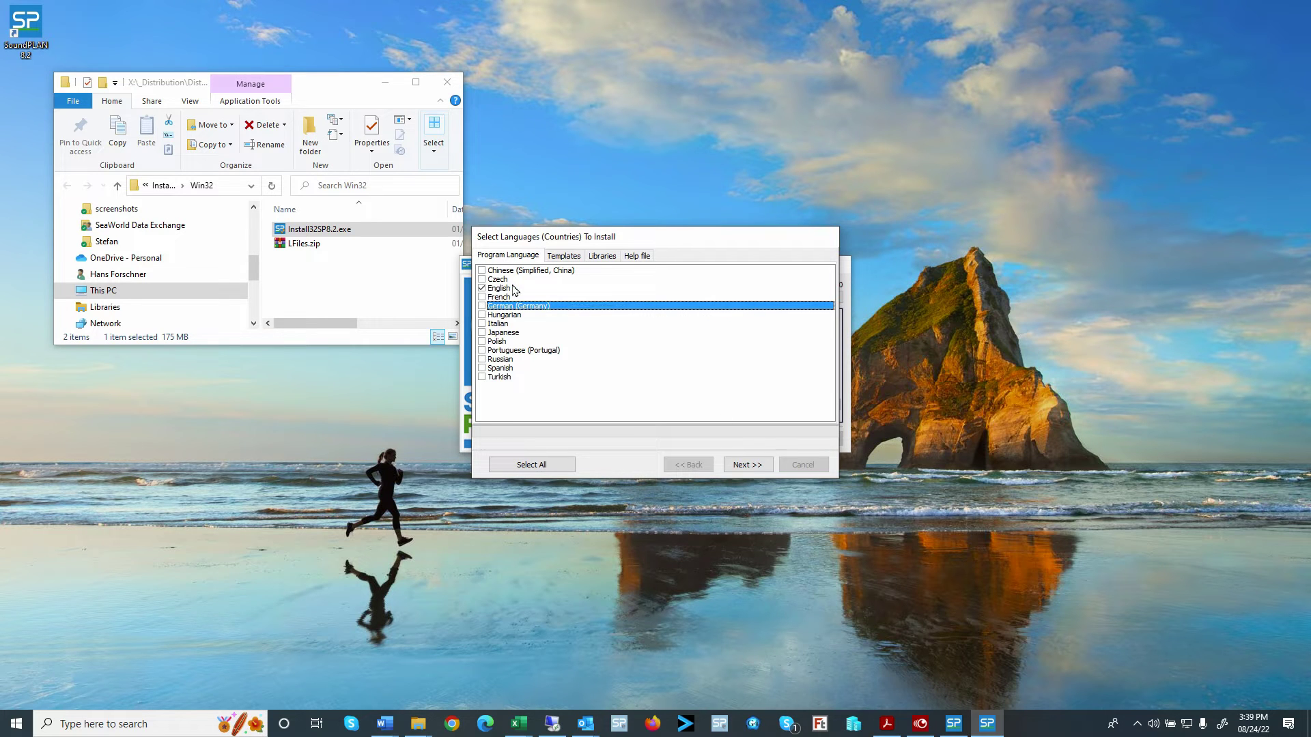
click(761, 469)
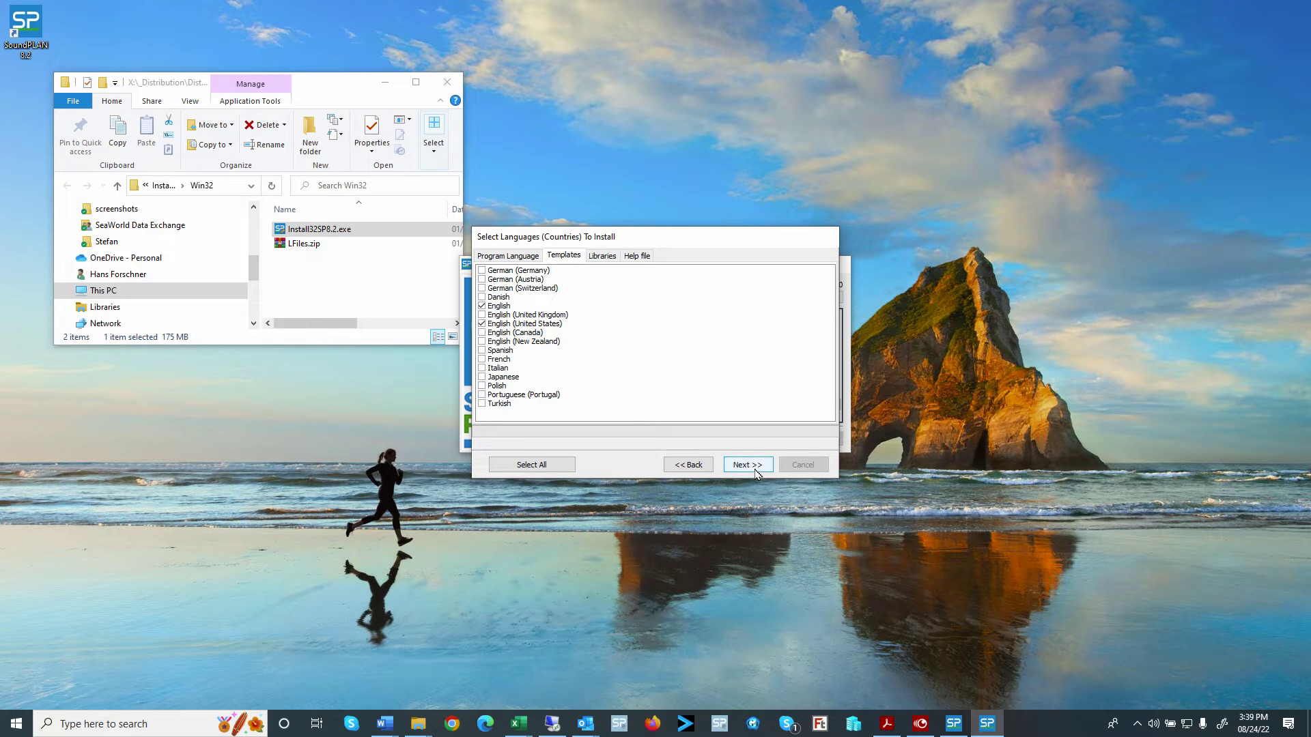
click(757, 472)
click(756, 471)
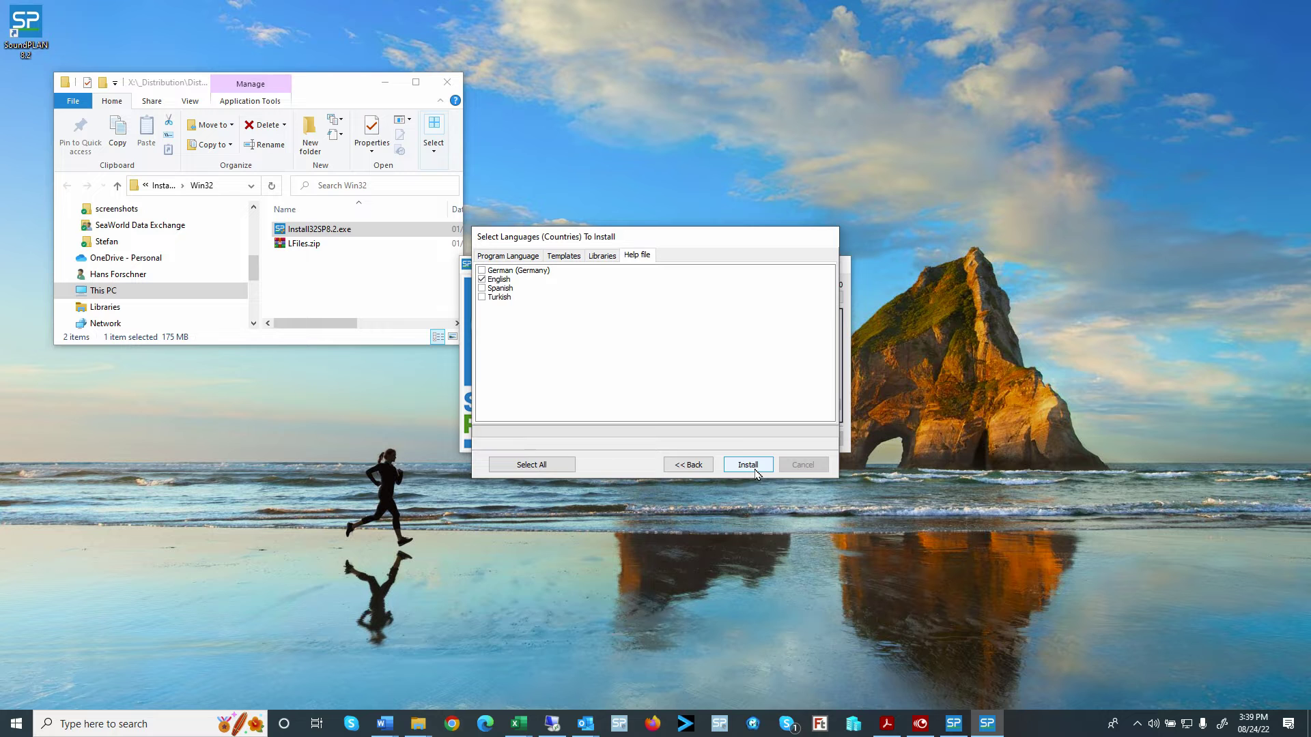
click(748, 465)
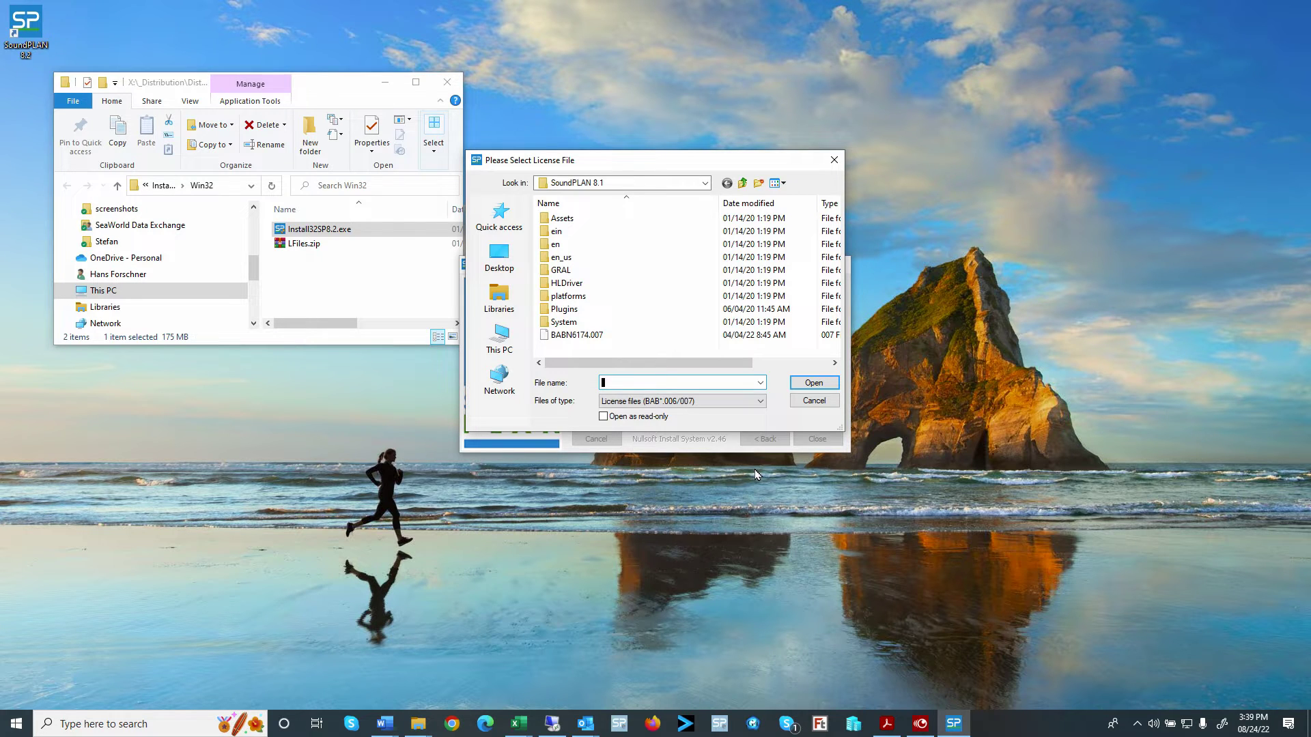
Supply the .007 license file from the SoundPLAN 8.1 folder and close the completed installer.
click(565, 337)
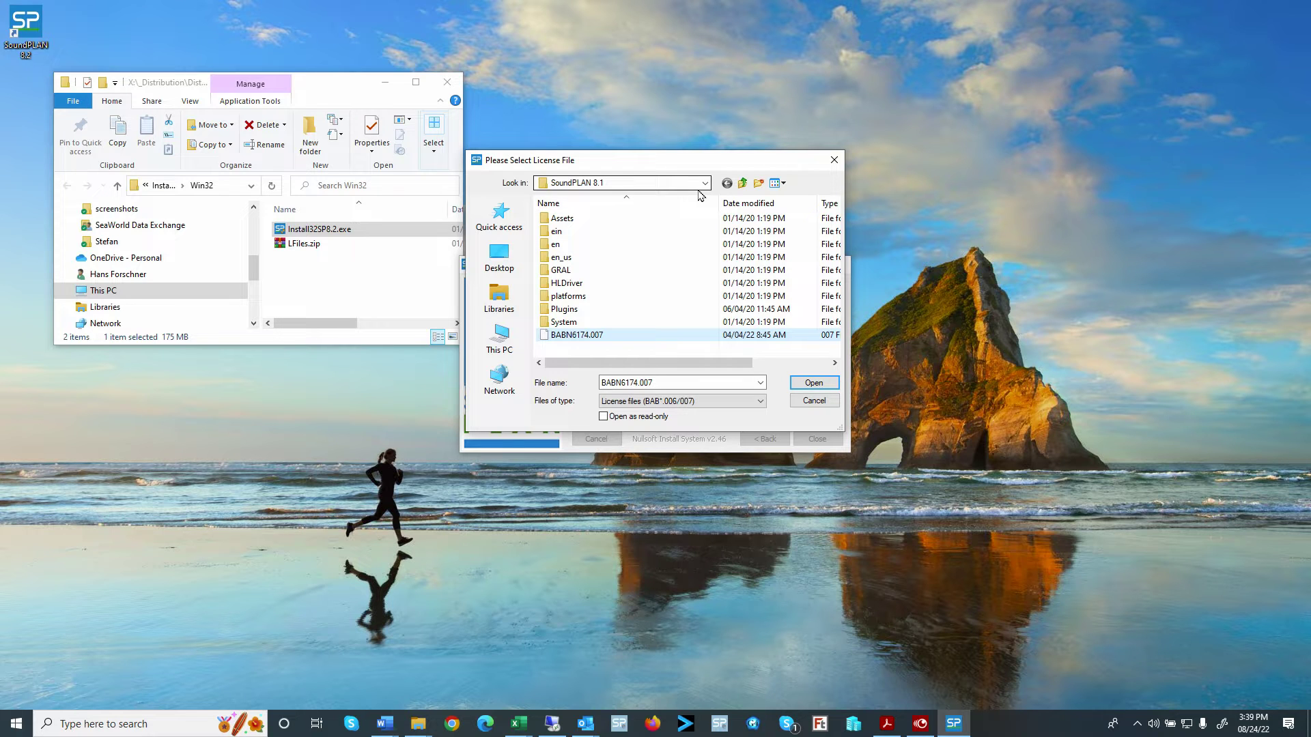
click(828, 387)
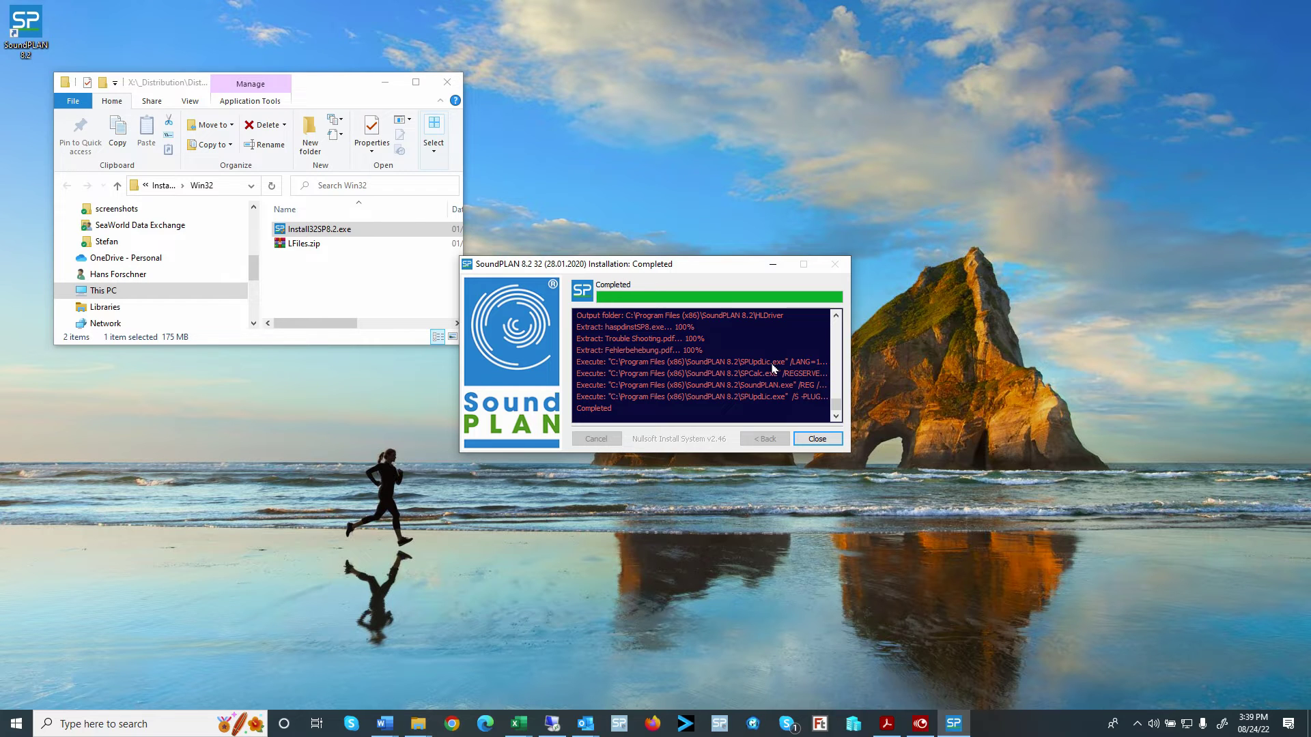
click(829, 442)
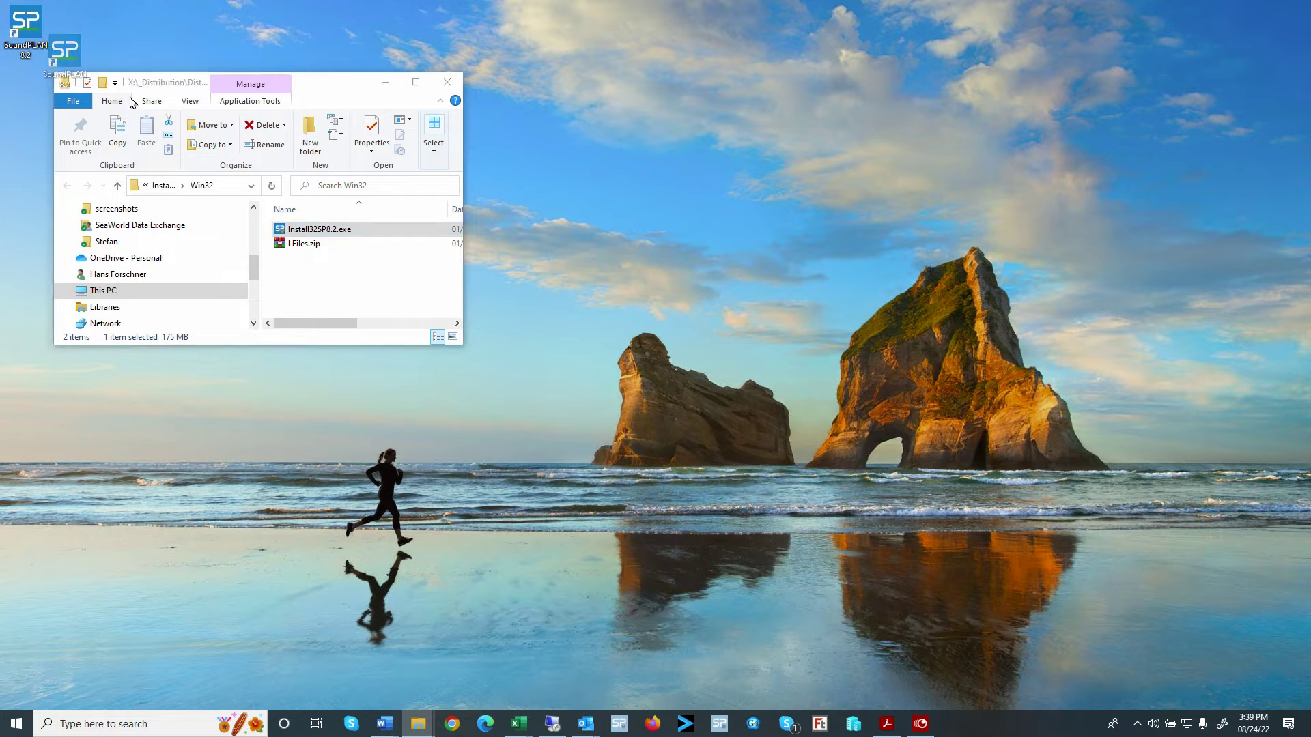
Launch SoundPLAN 8.2 from its desktop shortcut and open the Help menu.
mouse_move(25, 29)
mouse_down()
mouse_move(553, 502)
mouse_move(491, 504)
mouse_up()
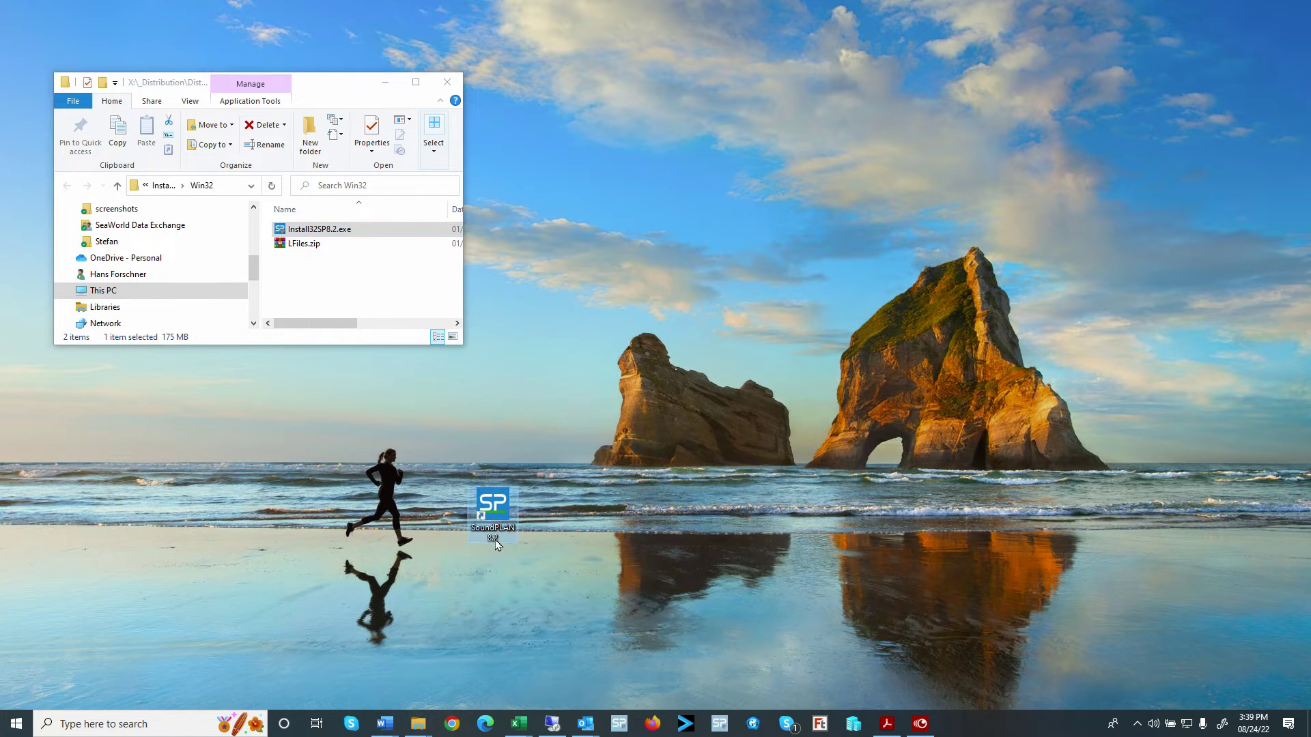
double_click(493, 505)
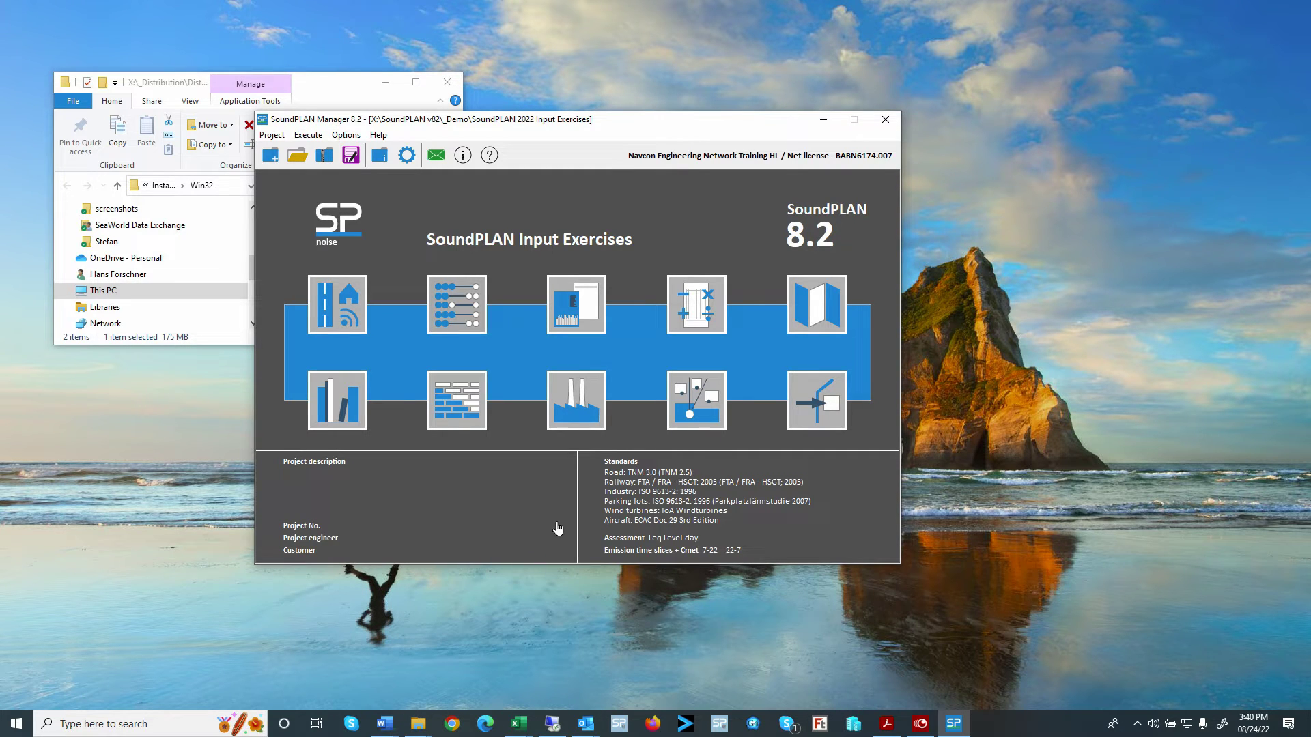
click(379, 135)
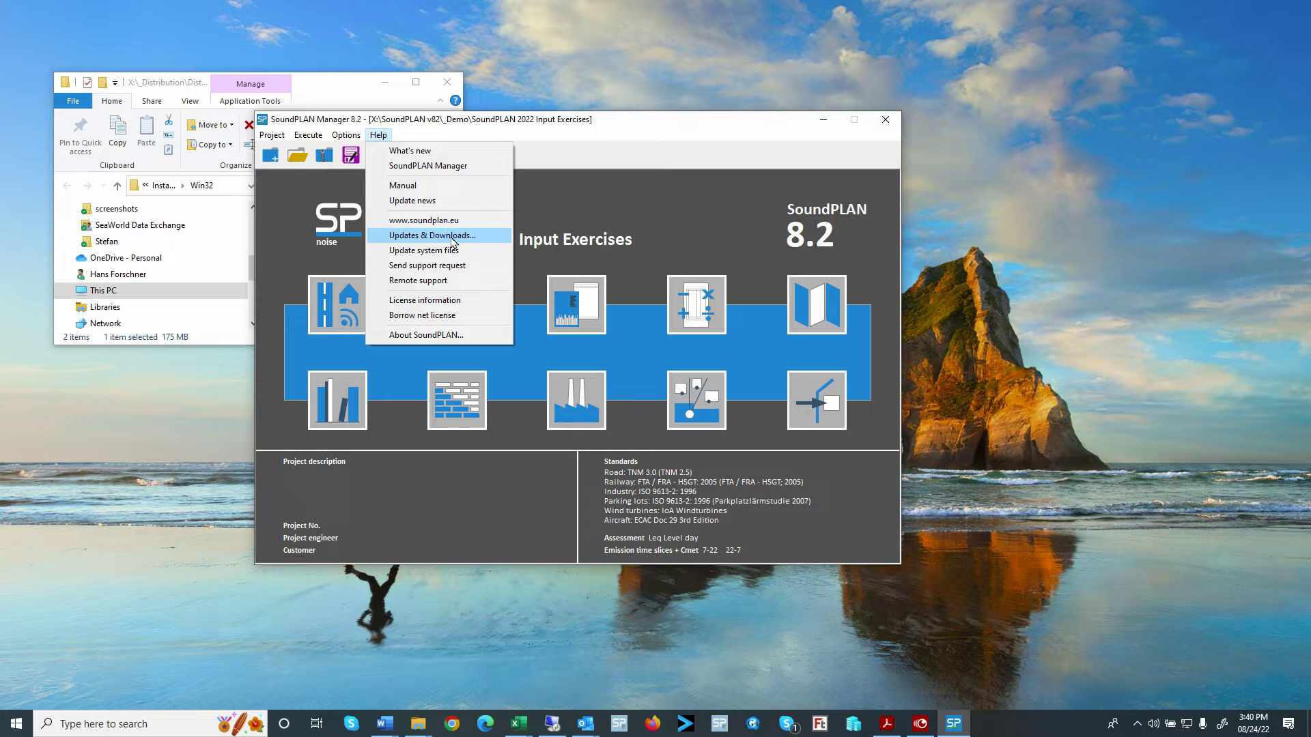
Open Updates & Downloads, move the window aside, and show the Update system files list.
click(452, 238)
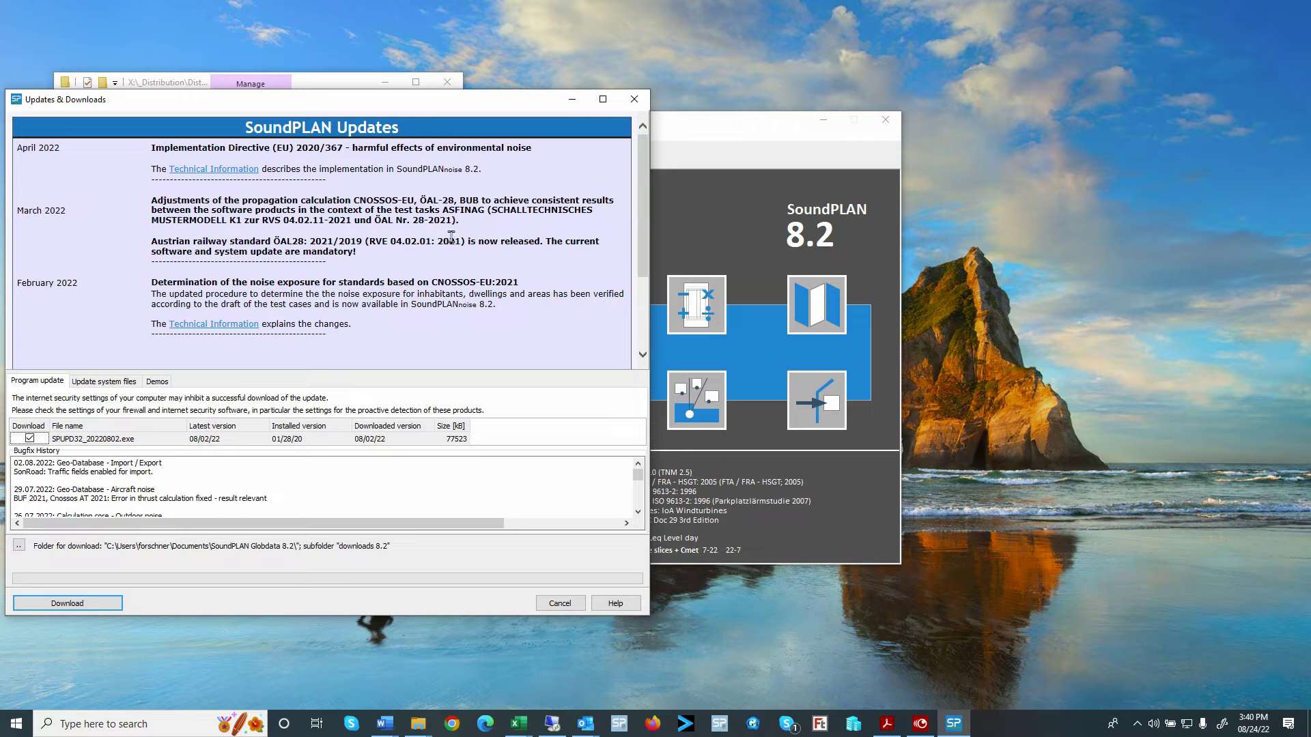
drag(375, 103, 619, 90)
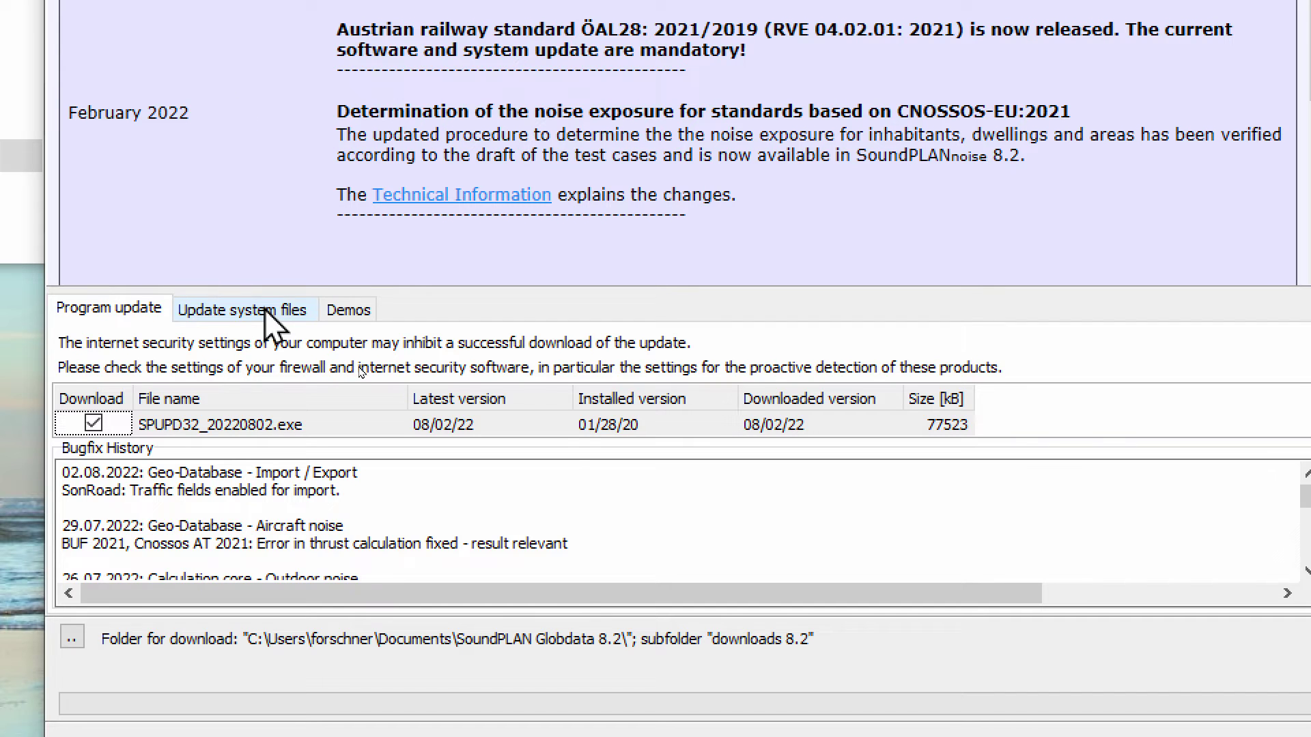
click(264, 311)
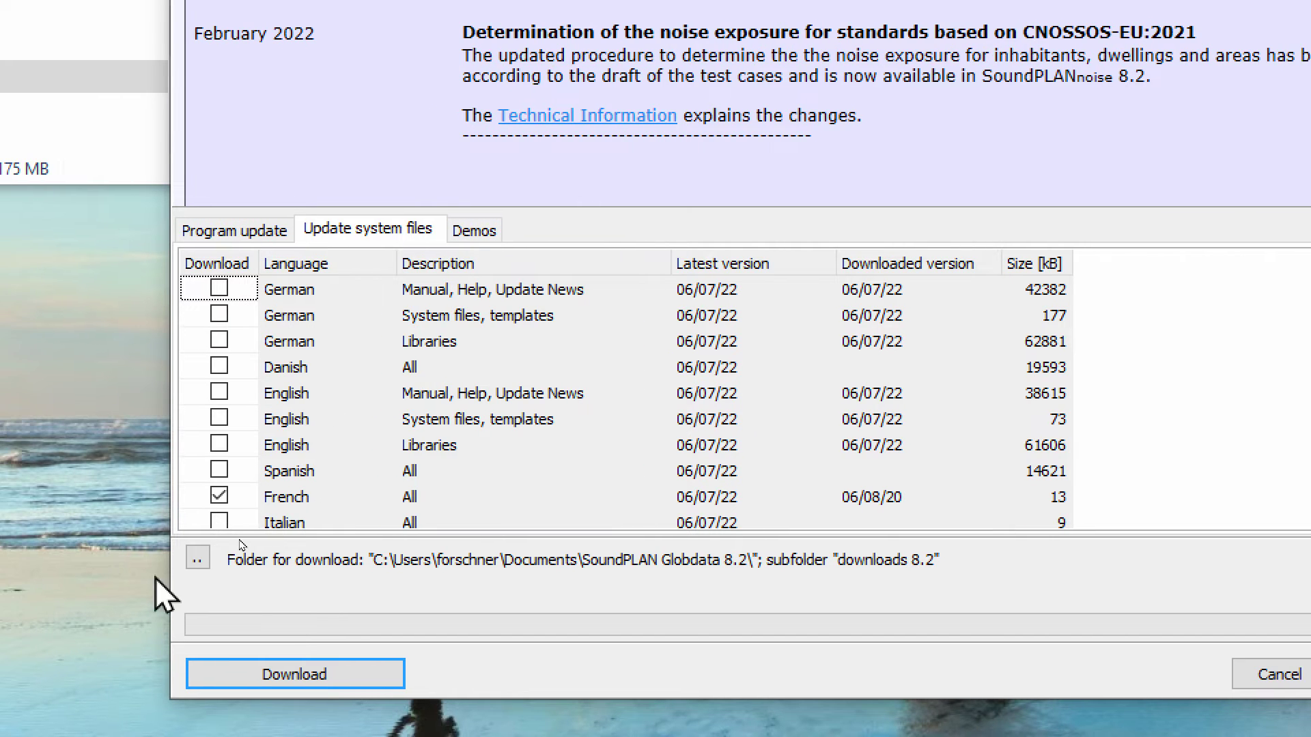
Exclude French system files, browse the Demos list, and download the update until 'Download ok'.
click(226, 497)
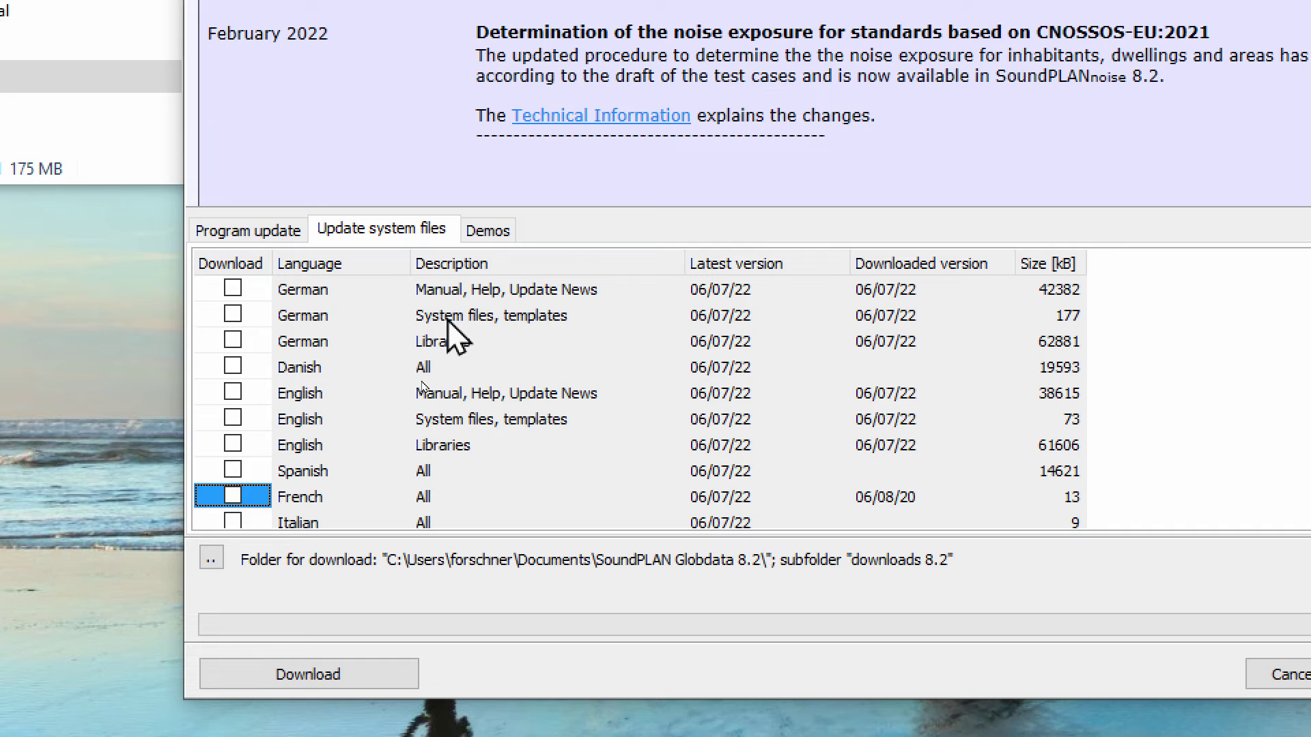
click(505, 231)
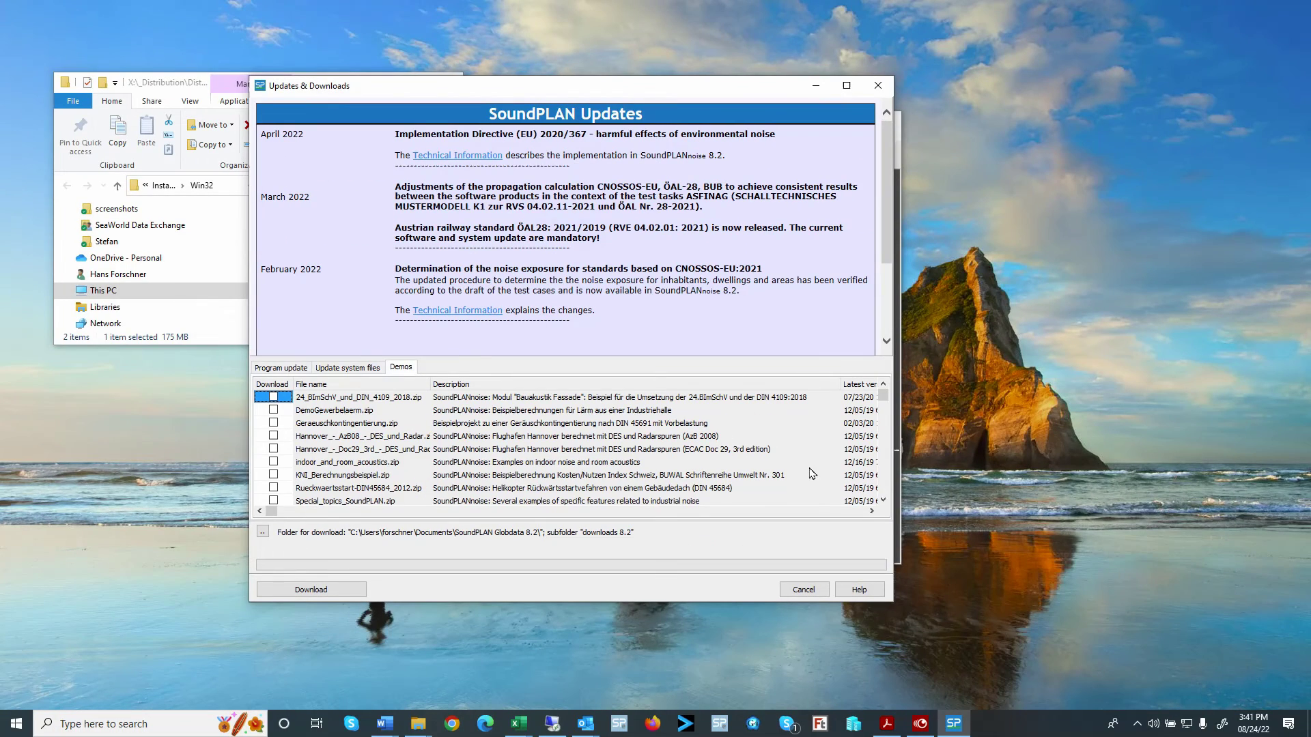
click(882, 501)
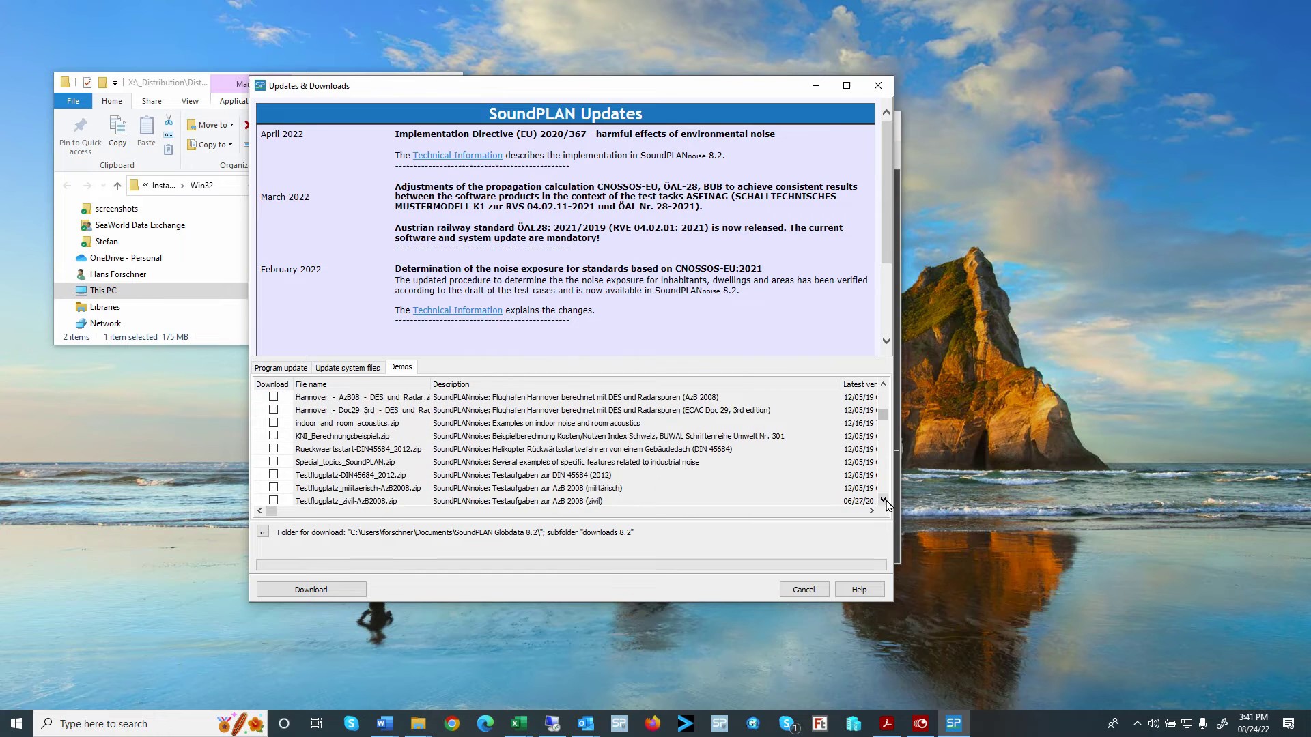
click(882, 501)
click(882, 501)
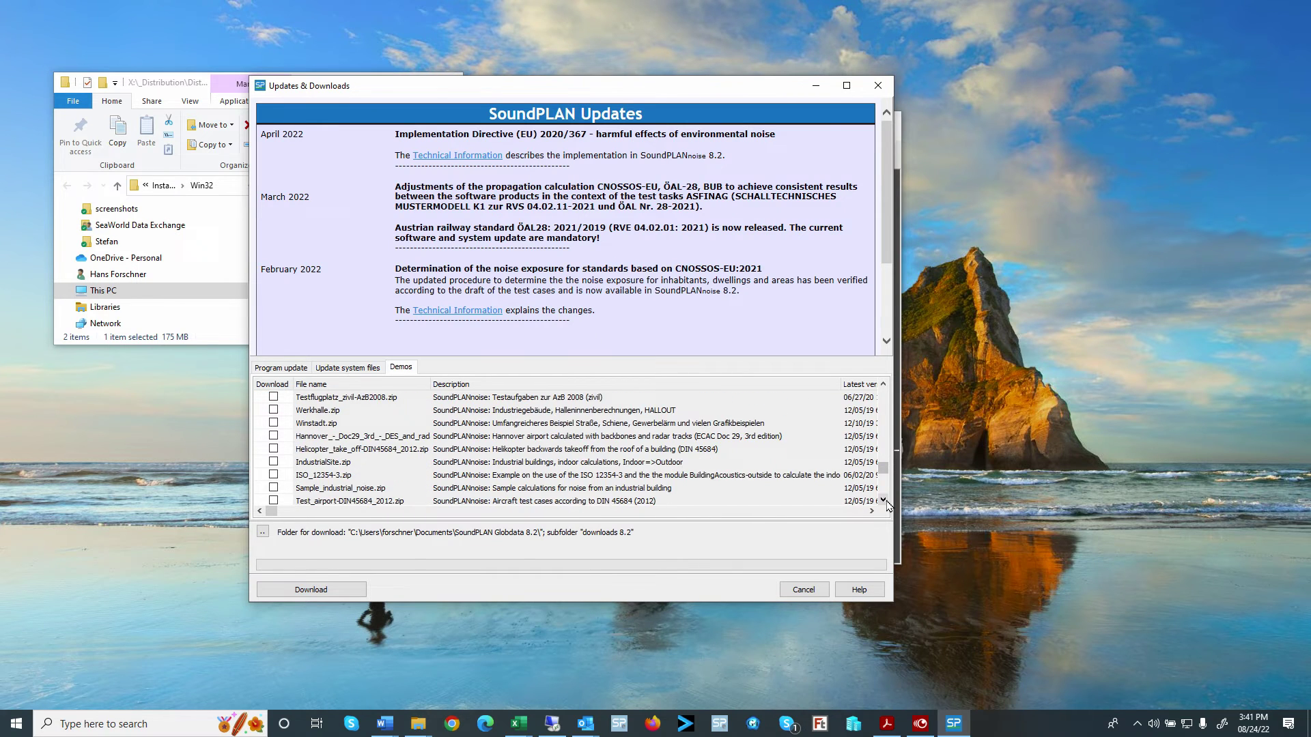
click(883, 500)
click(320, 590)
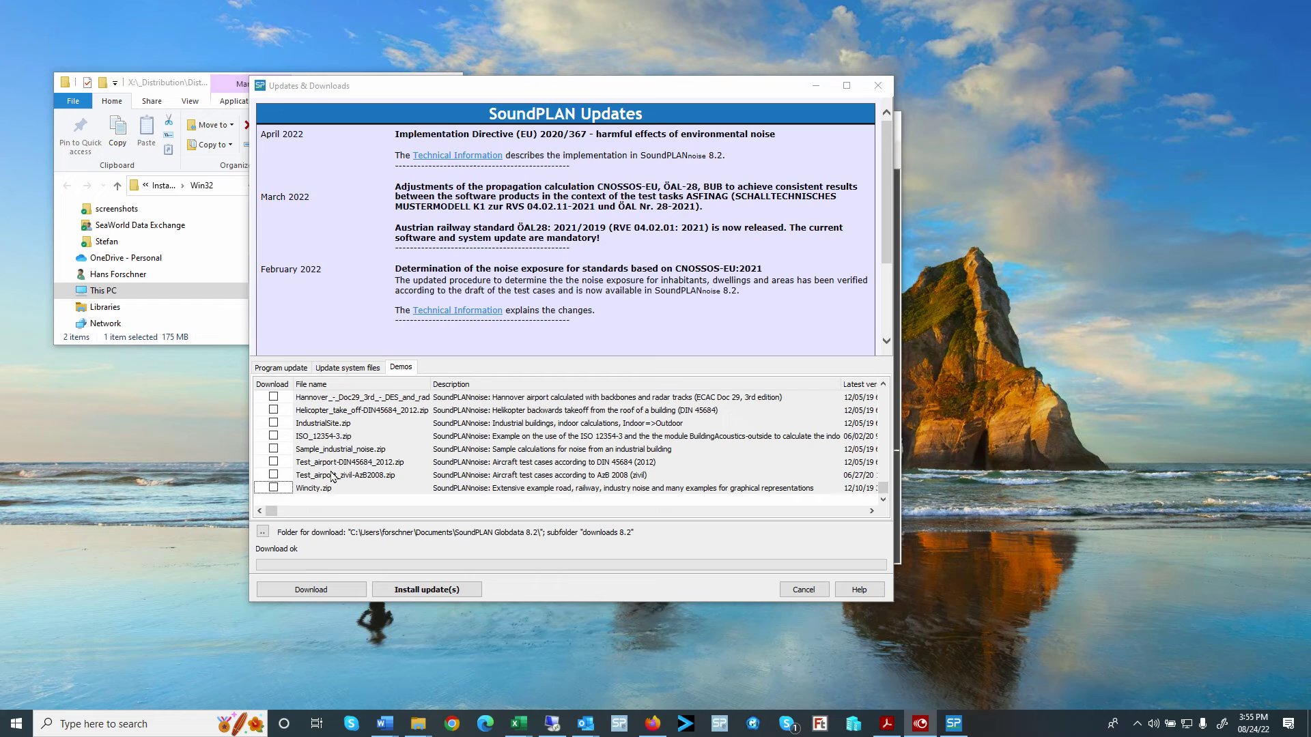
Install the downloaded updates through the template and library language pages, letting SoundPLAN close.
click(265, 370)
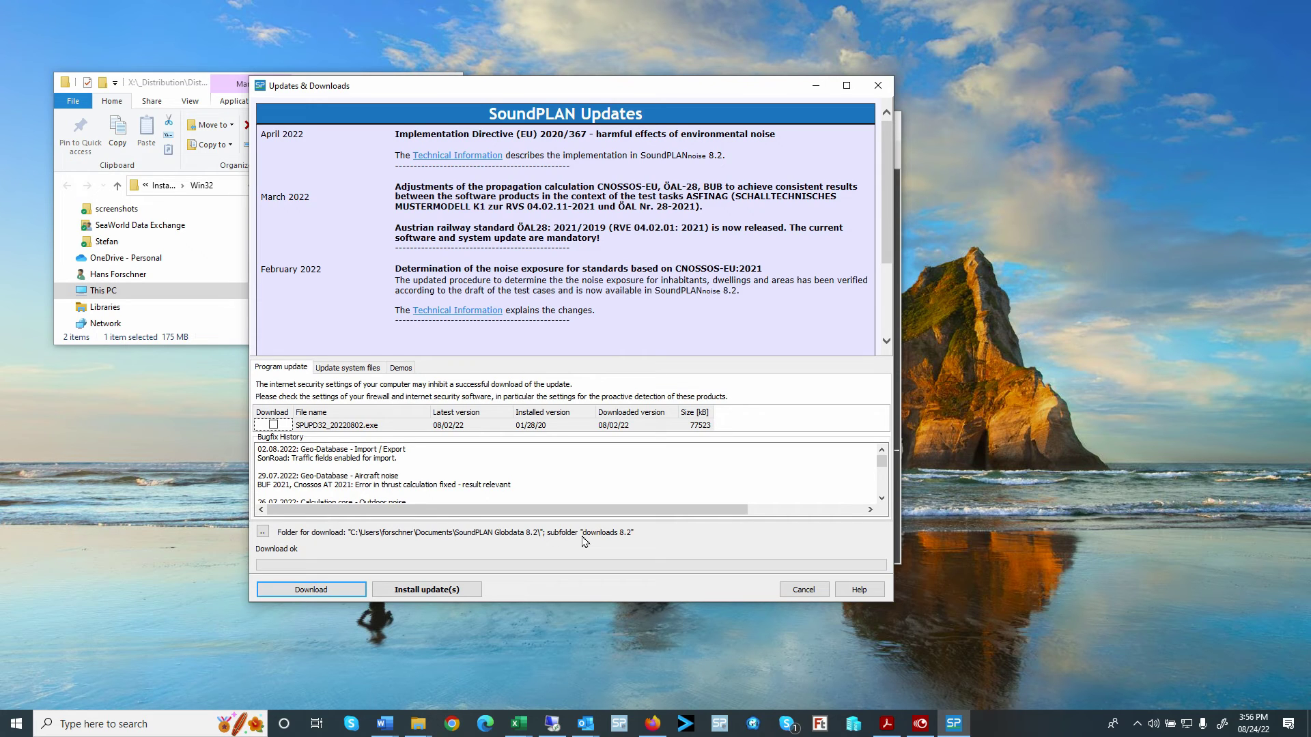
click(435, 591)
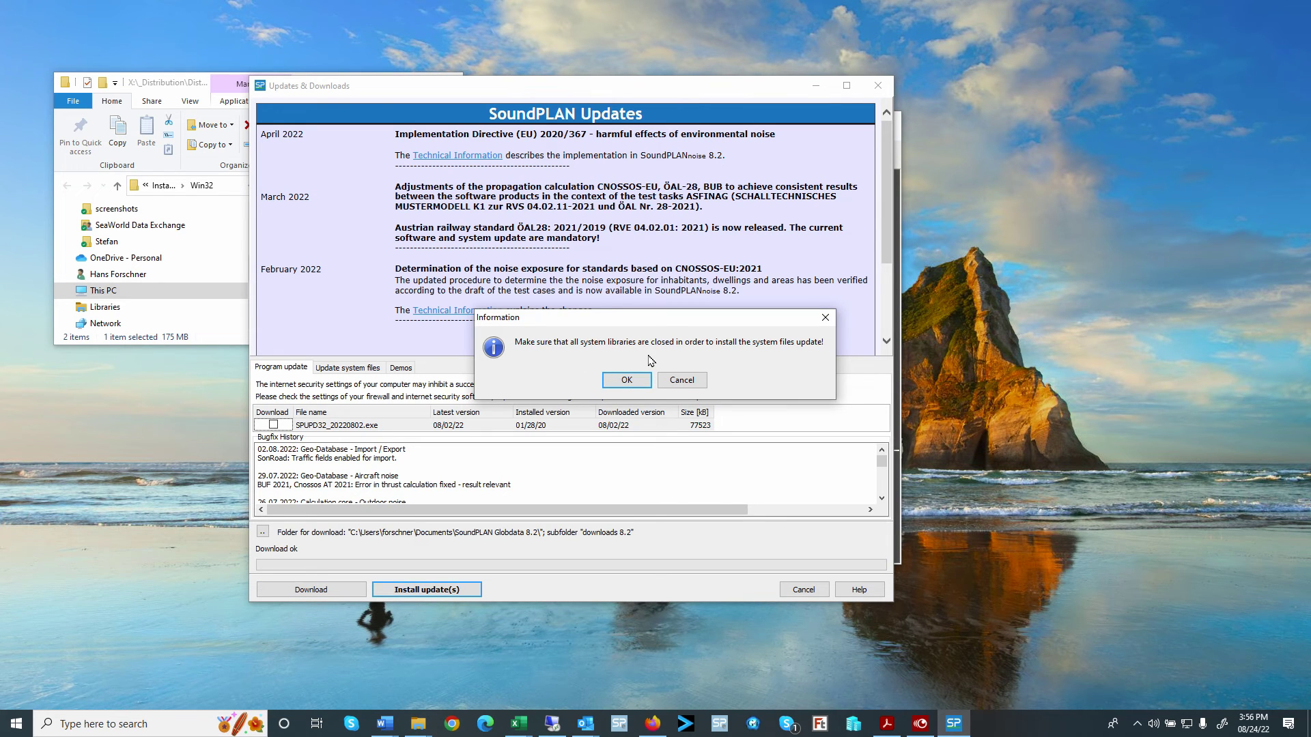
click(635, 382)
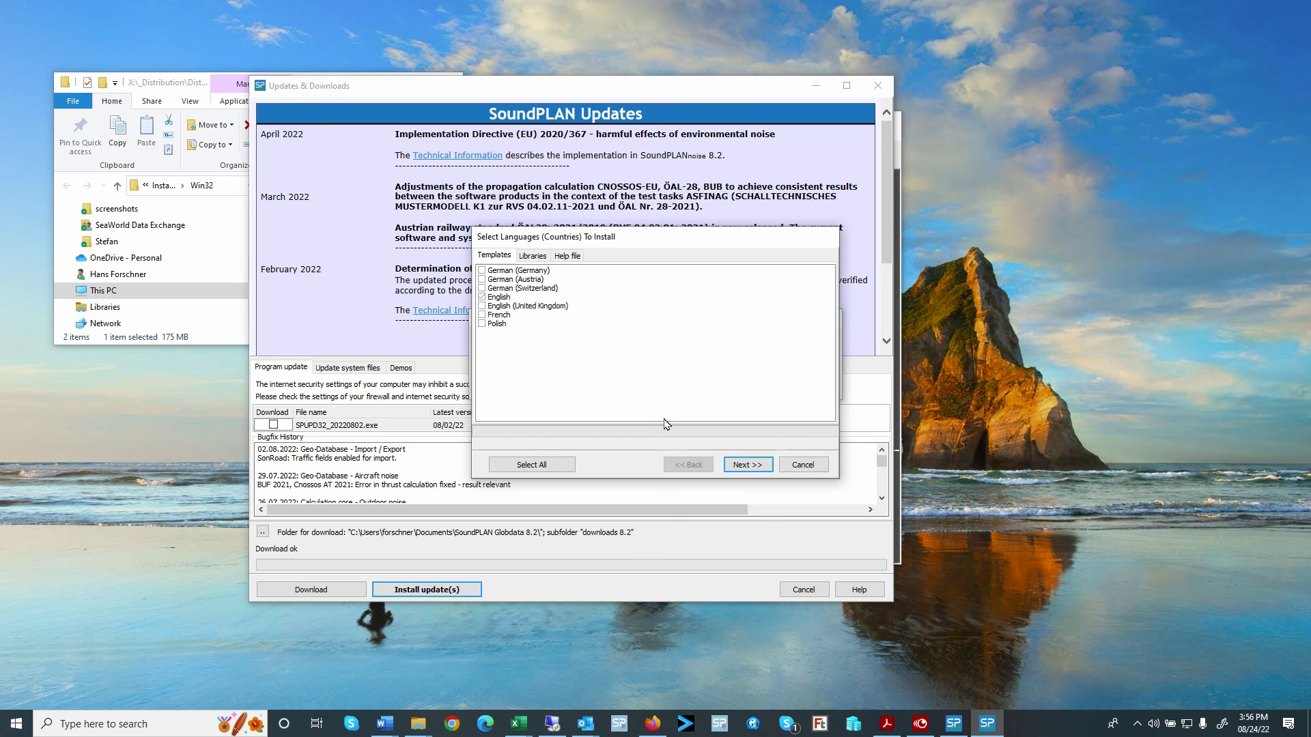
click(748, 467)
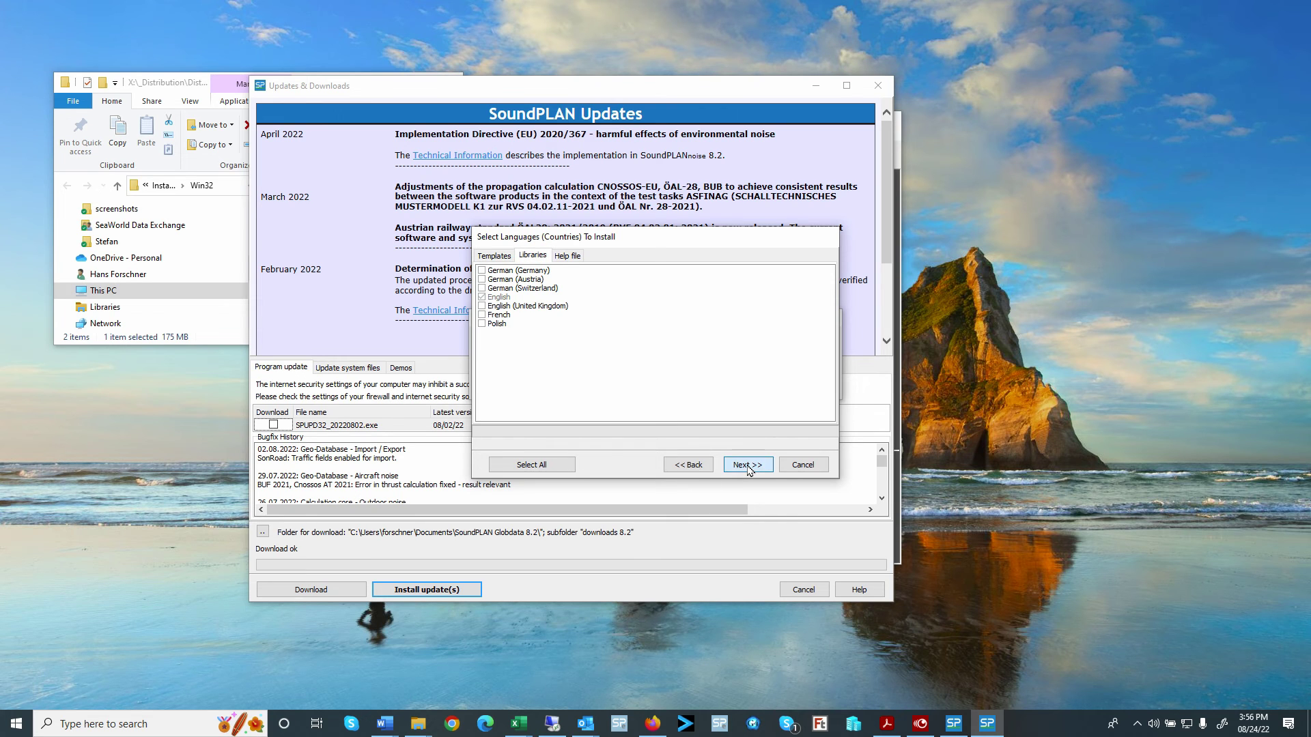
click(748, 467)
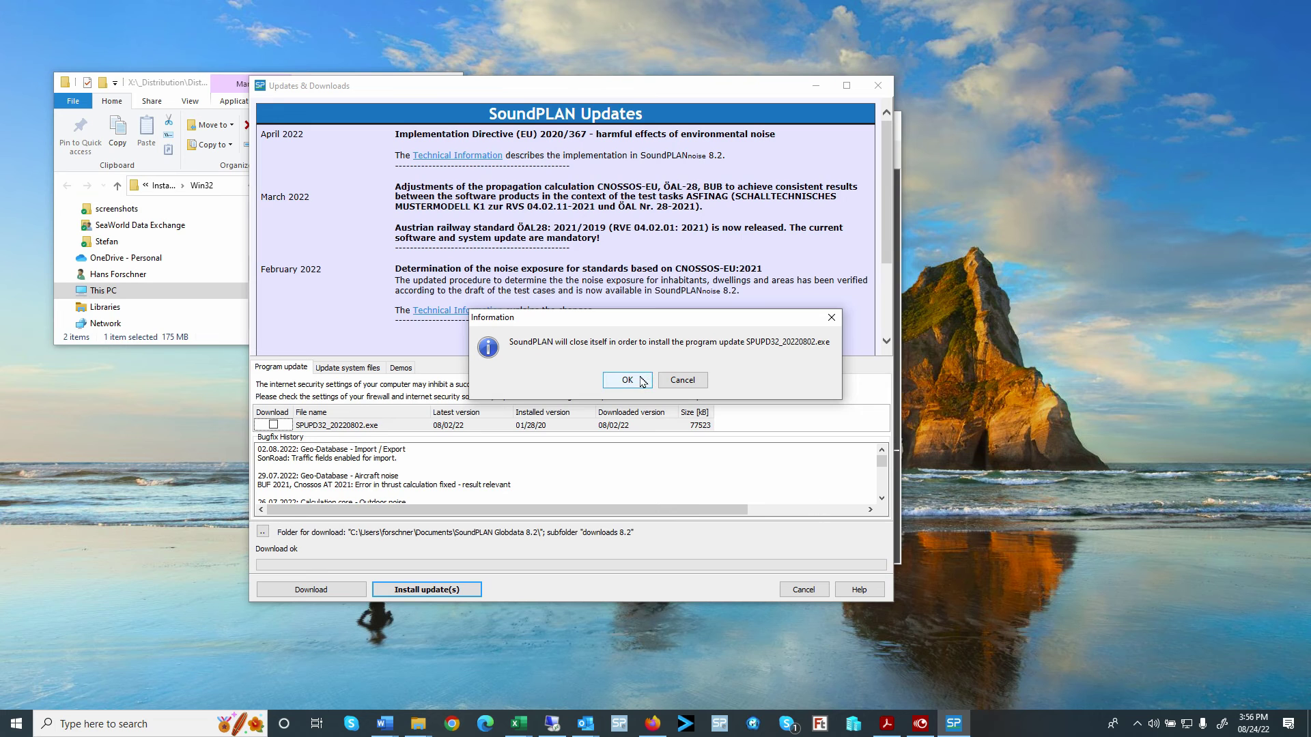
click(640, 381)
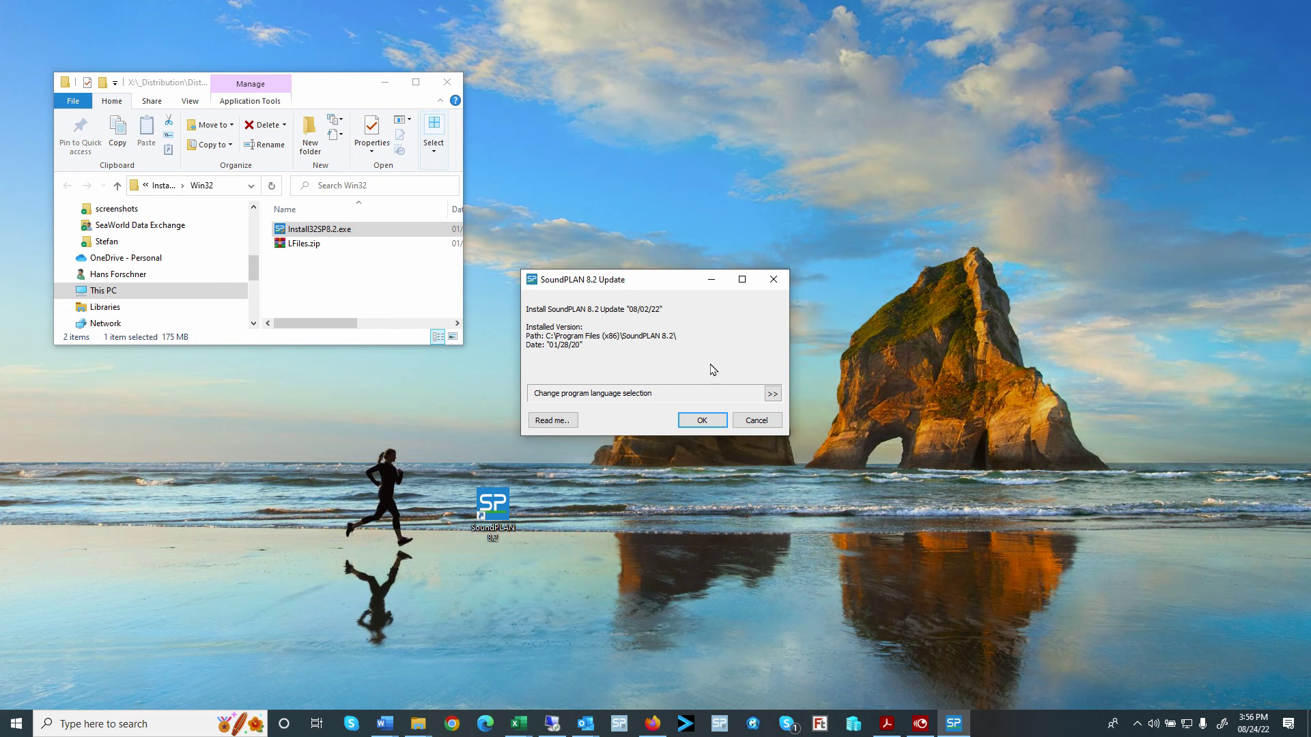
Install the 08/02/22 program update and accept restarting SoundPLAN now.
click(714, 427)
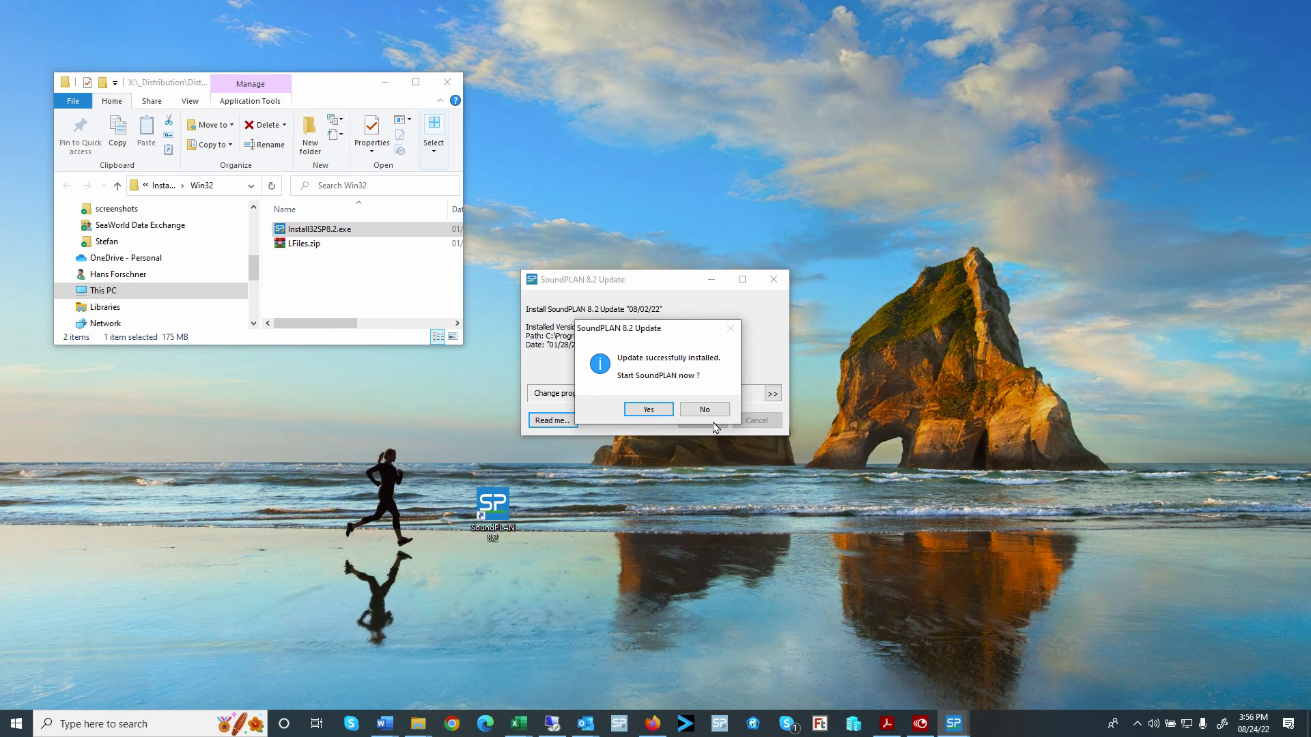
click(648, 410)
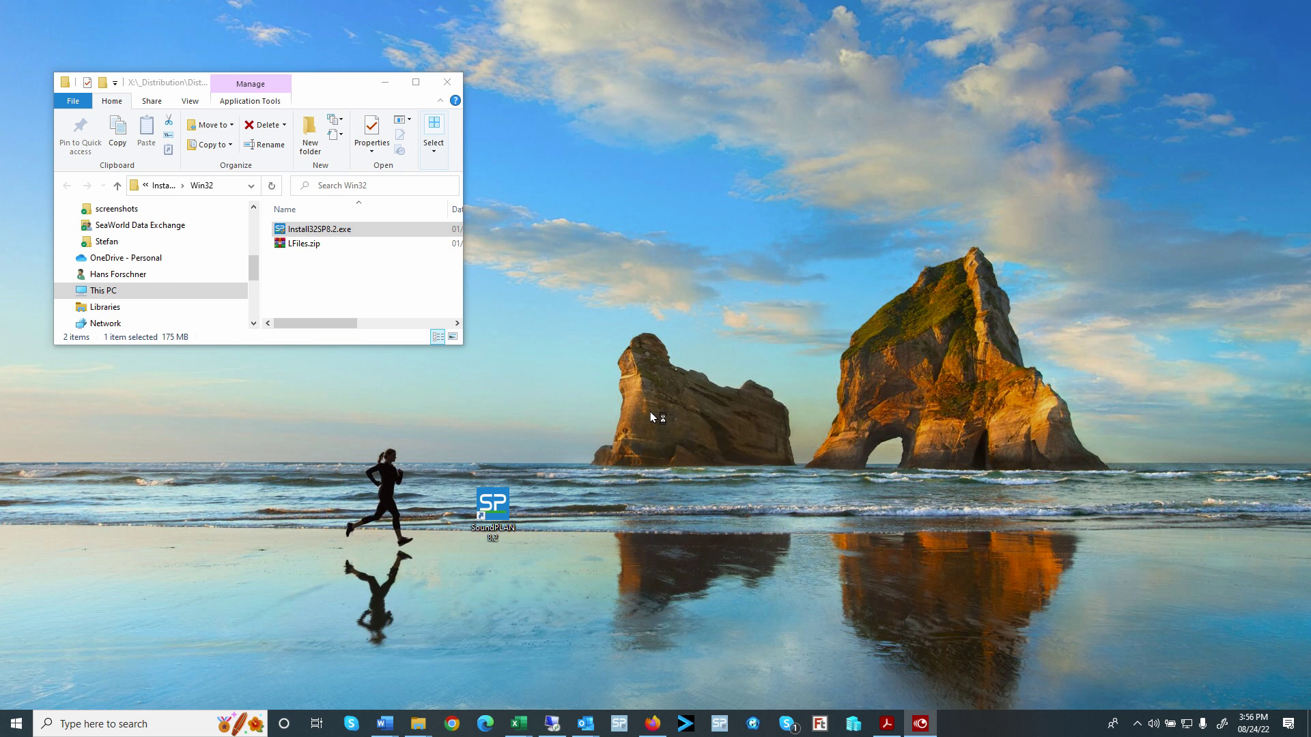